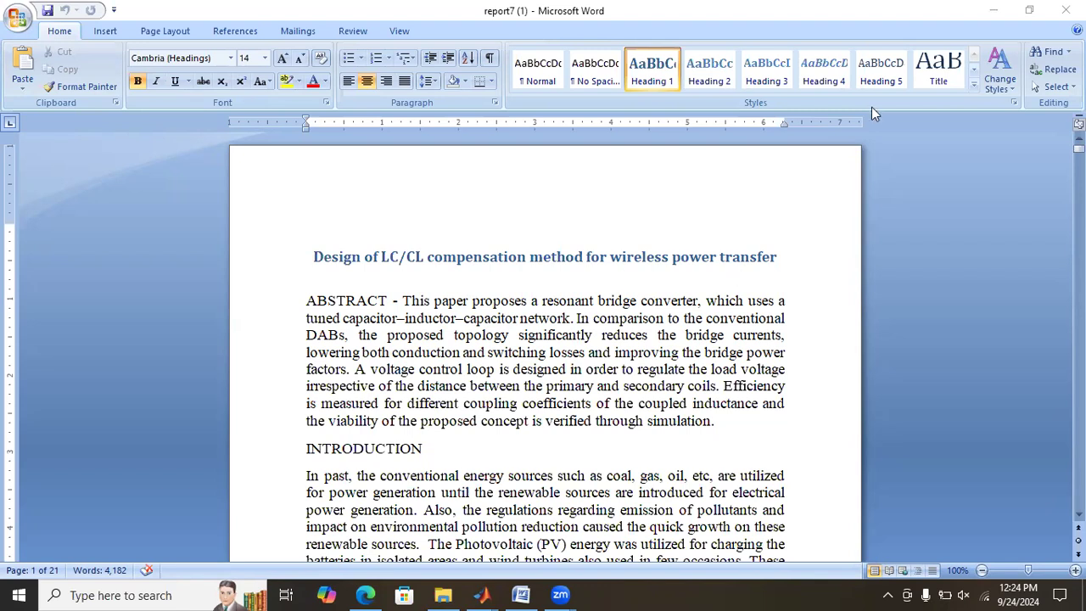
Switch to the buckboost5 model in Simulink and examine the 24V source, MOSFET bridge, coupled coils and diode rectifier.
left_click(994, 12)
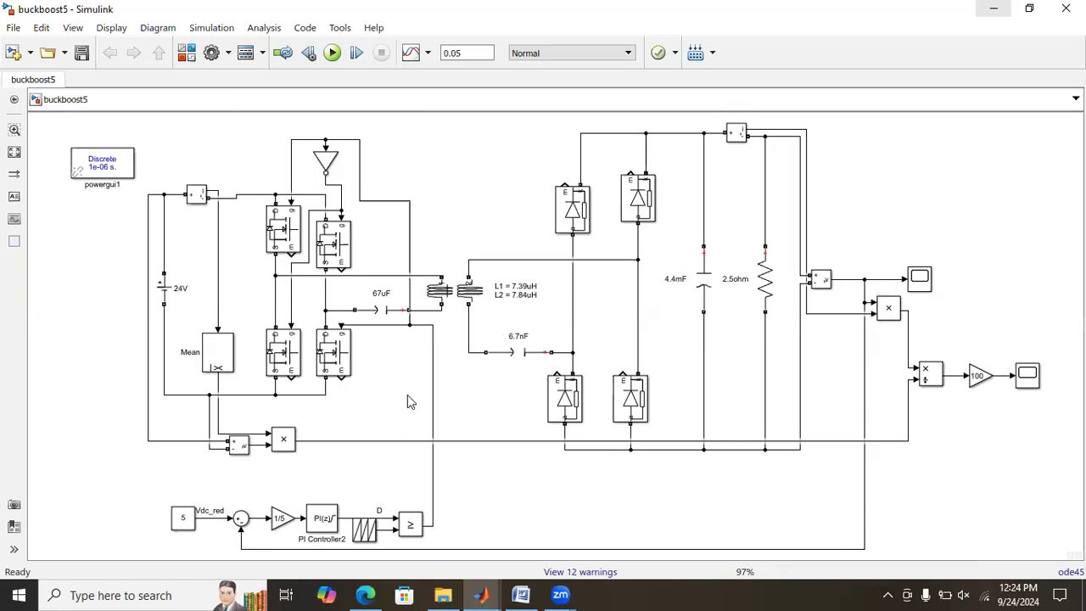
left_click(166, 292)
double_click(166, 293)
left_click(291, 359)
left_click_drag(239, 156, 676, 464)
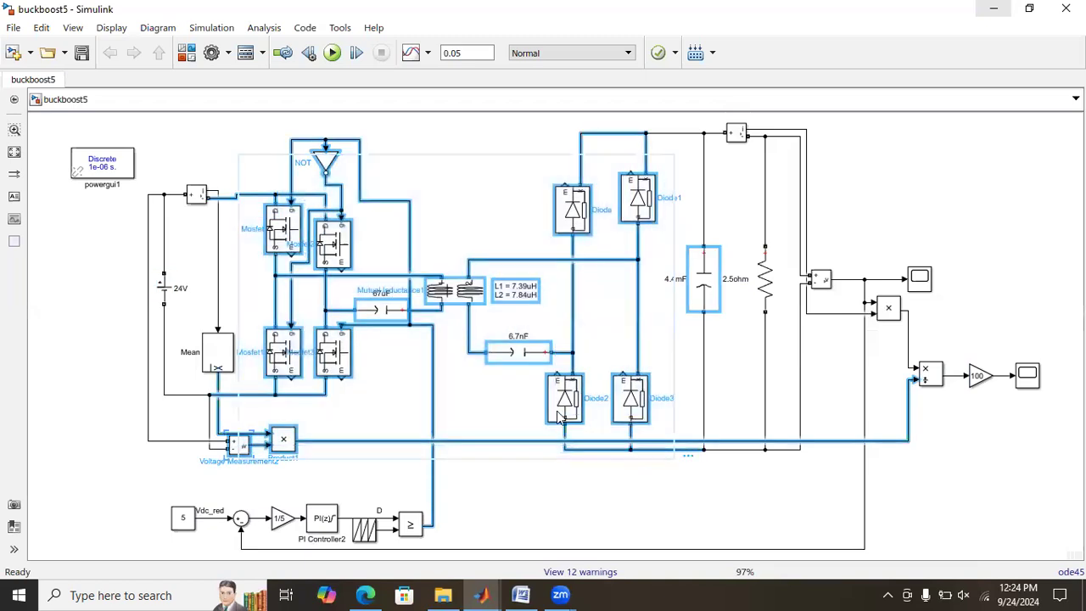
left_click(797, 502)
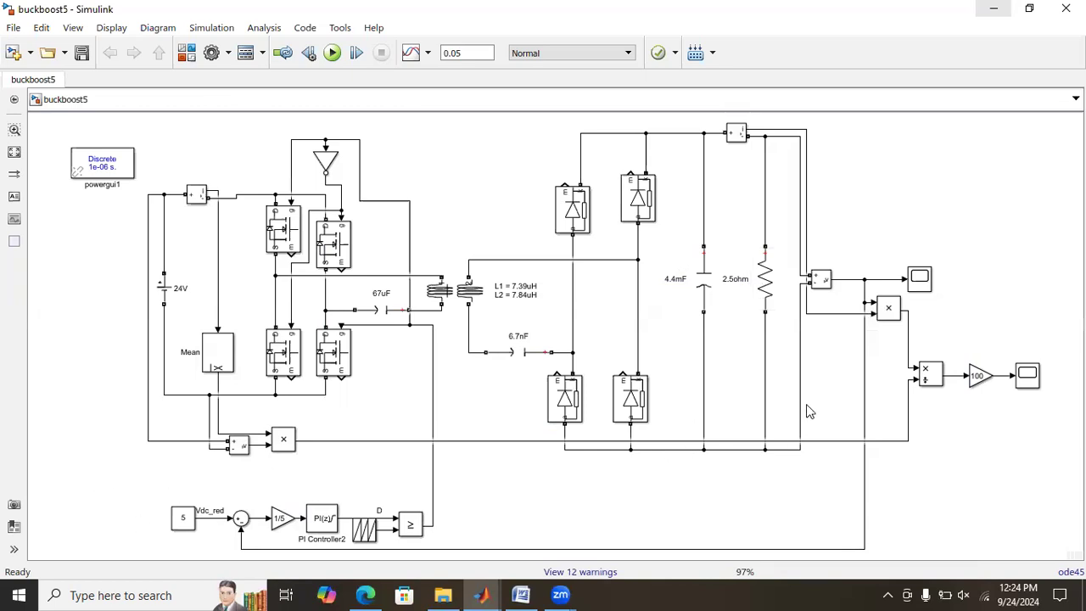
Examine the output voltage feedback line, the PI control loop and the gate signal running to the MOSFETs.
left_click(864, 373)
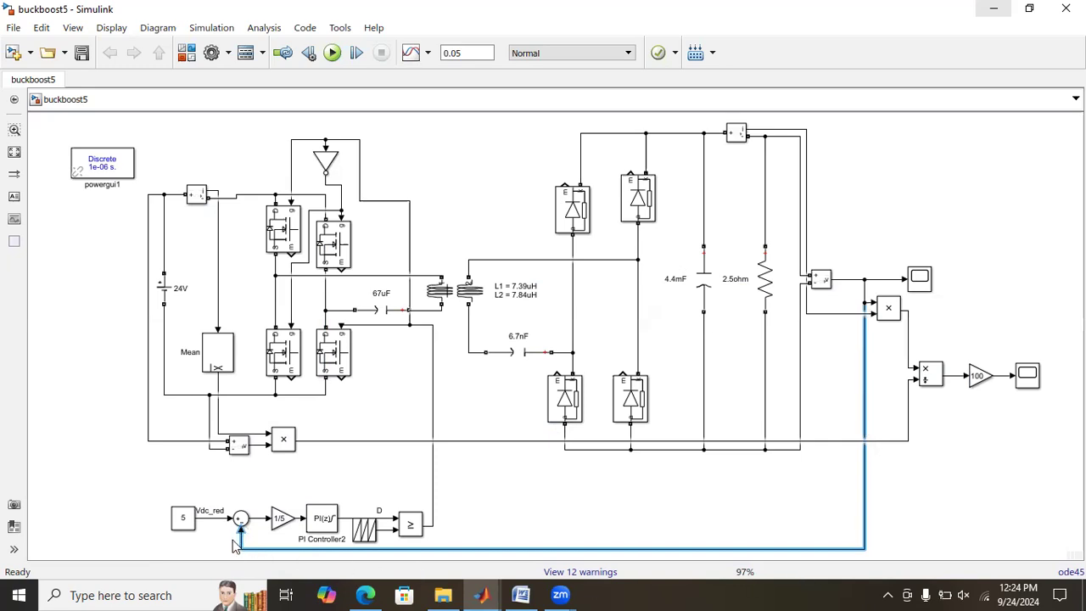
left_click_drag(149, 481, 476, 525)
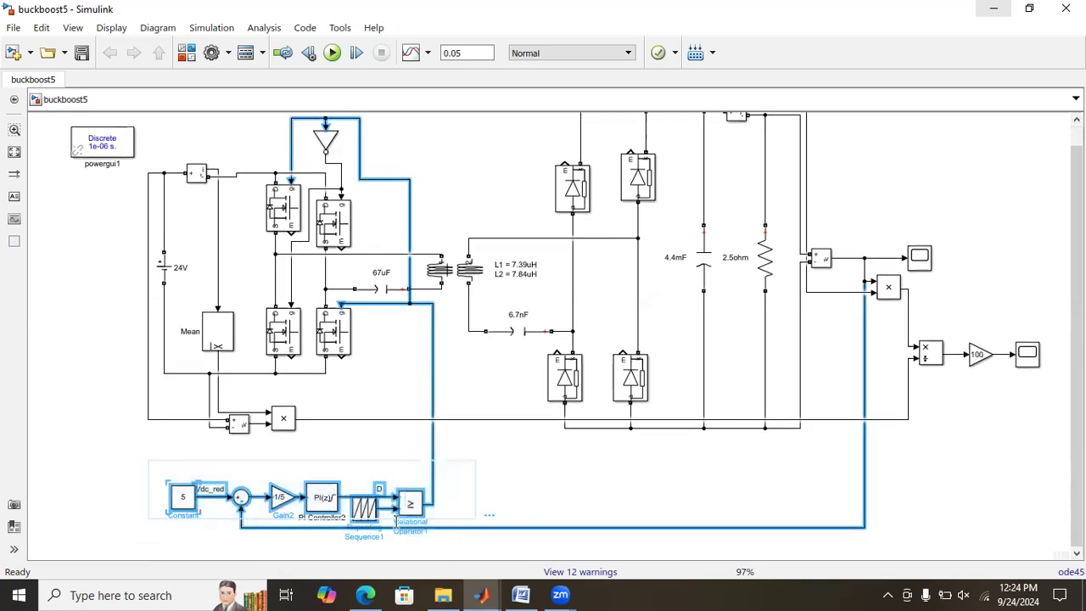
left_click(500, 459)
left_click(347, 499)
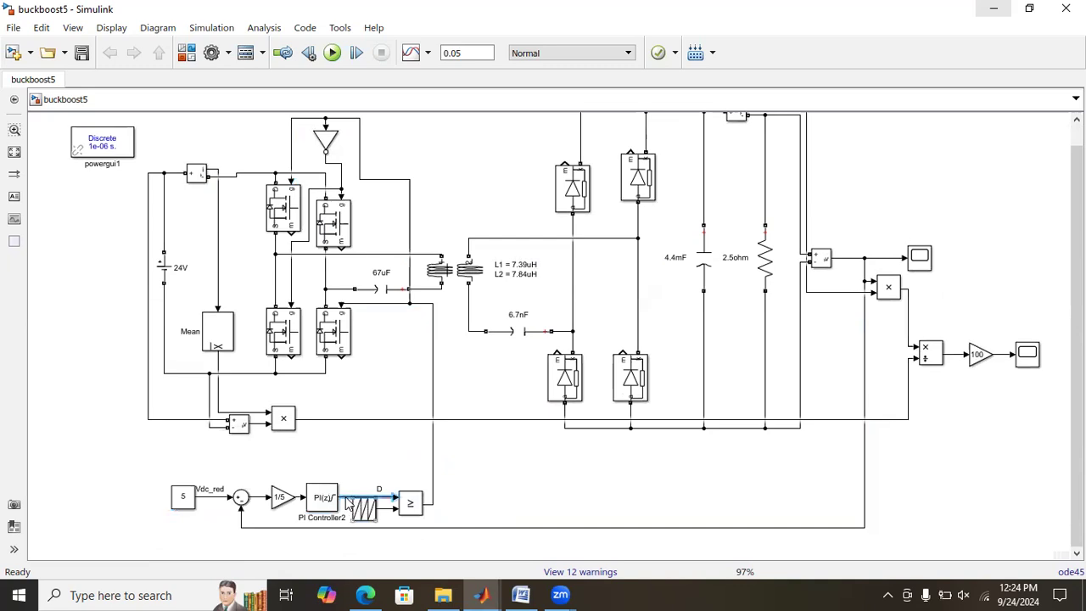
left_click(257, 497)
left_click(434, 499)
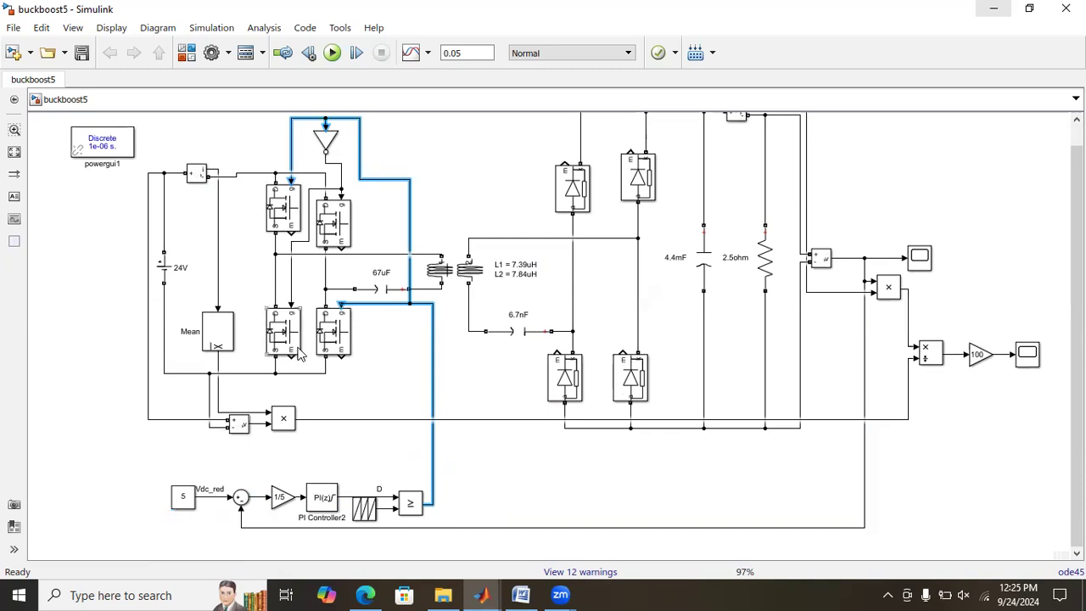
left_click(496, 390)
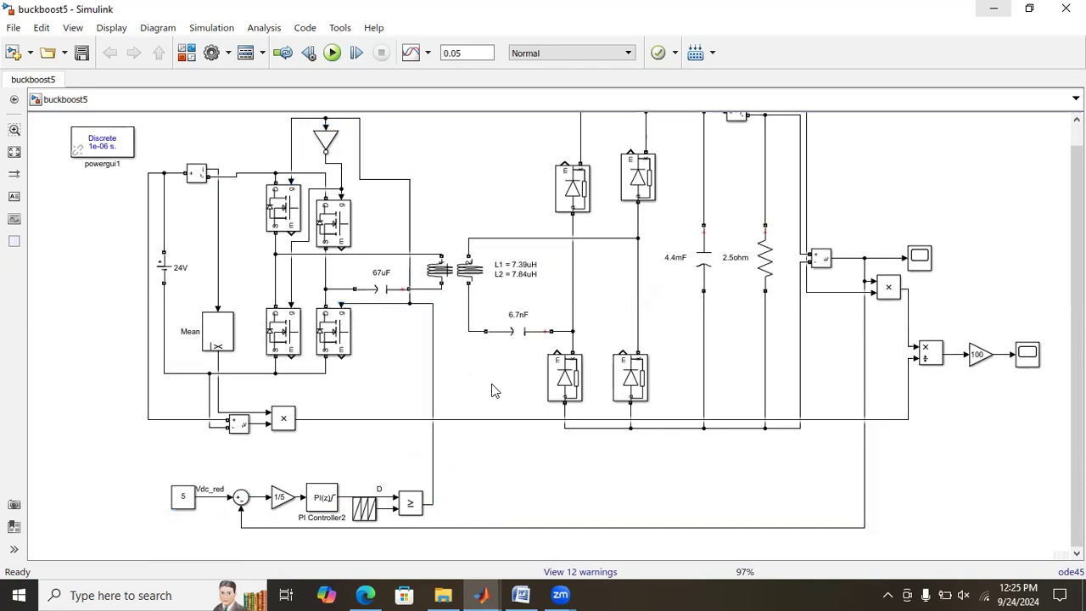
Inspect the Mutual Inductance block's winding impedances and the coupling factor in its mutual impedance, leaving the parameters unchanged.
double_click(458, 278)
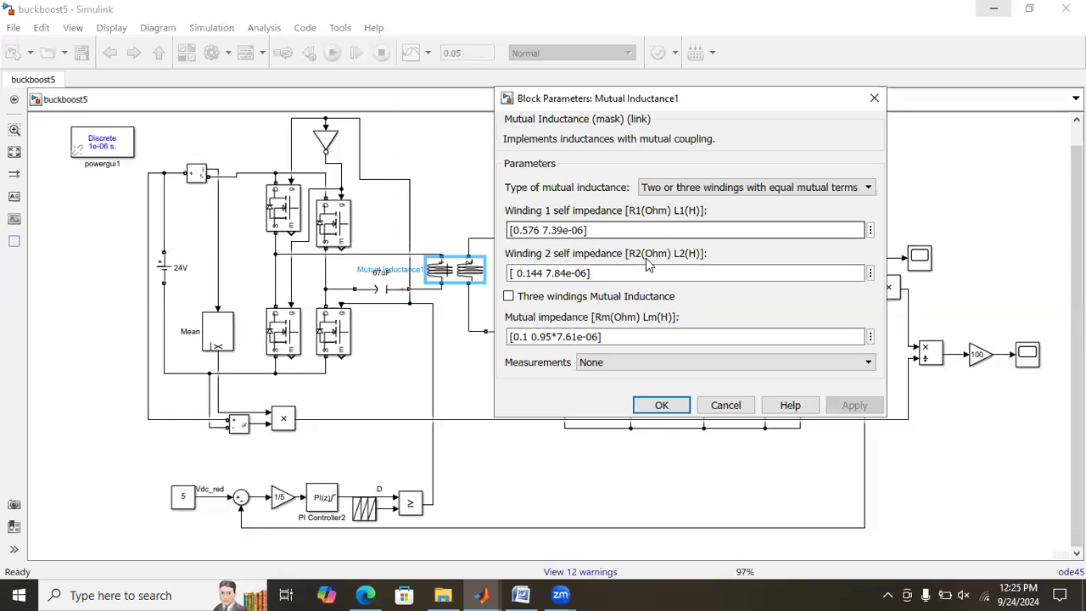
left_click(553, 336)
left_click(553, 337)
left_click_drag(553, 337, 536, 345)
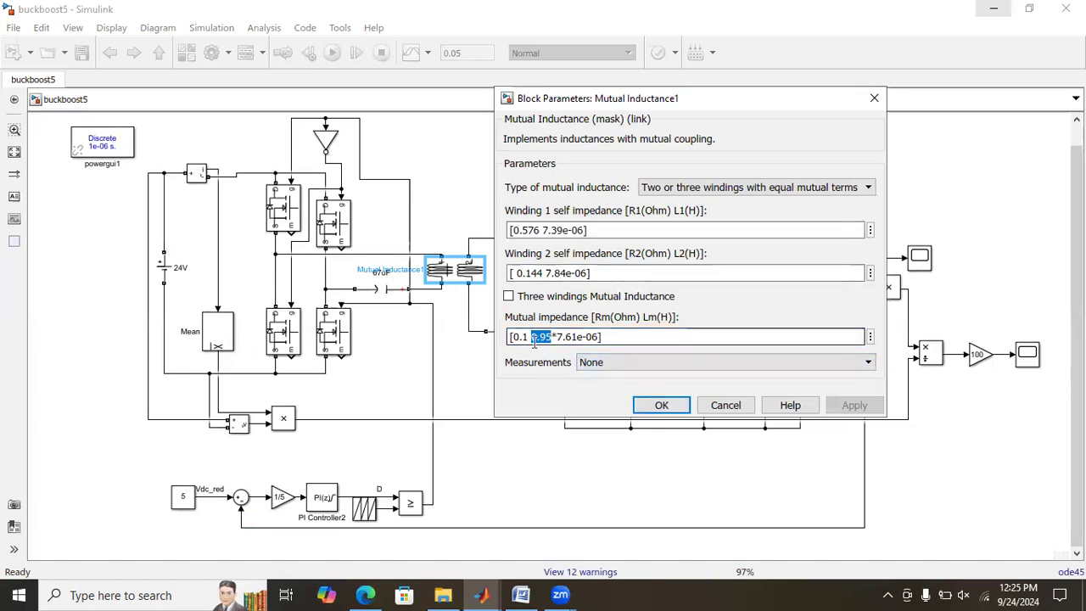
left_click(661, 405)
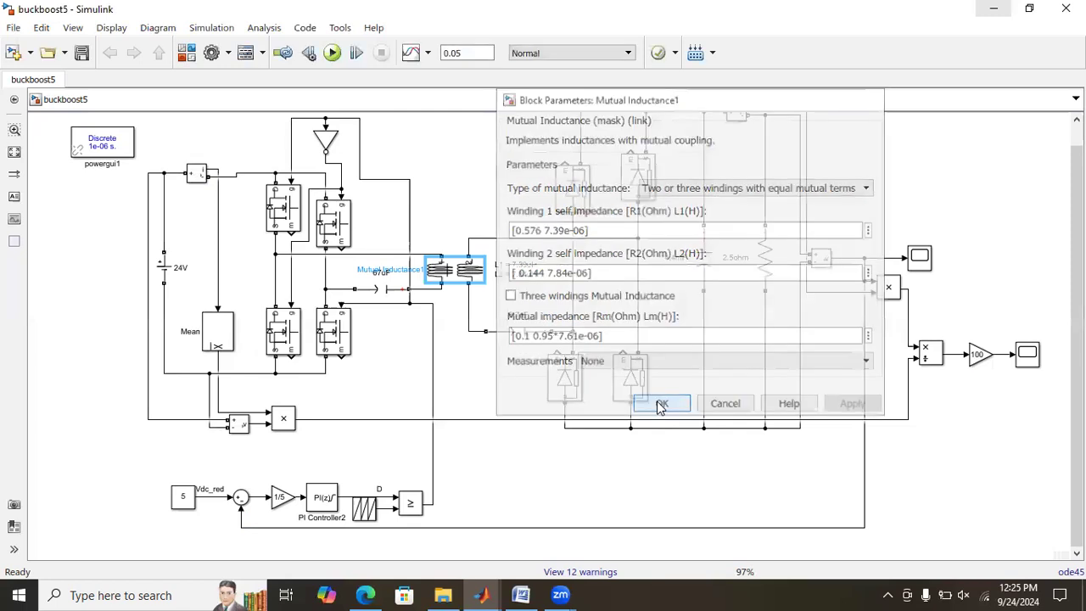
left_click(543, 484)
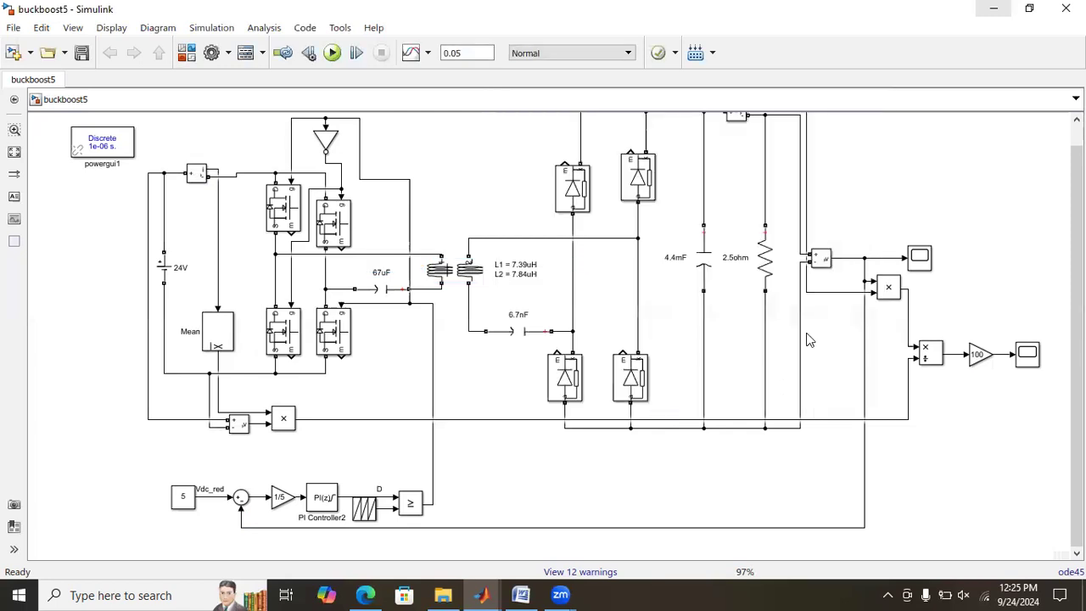
View the output voltage waveform on Scope1, scaled to fit the axes.
left_click(919, 257)
double_click(918, 257)
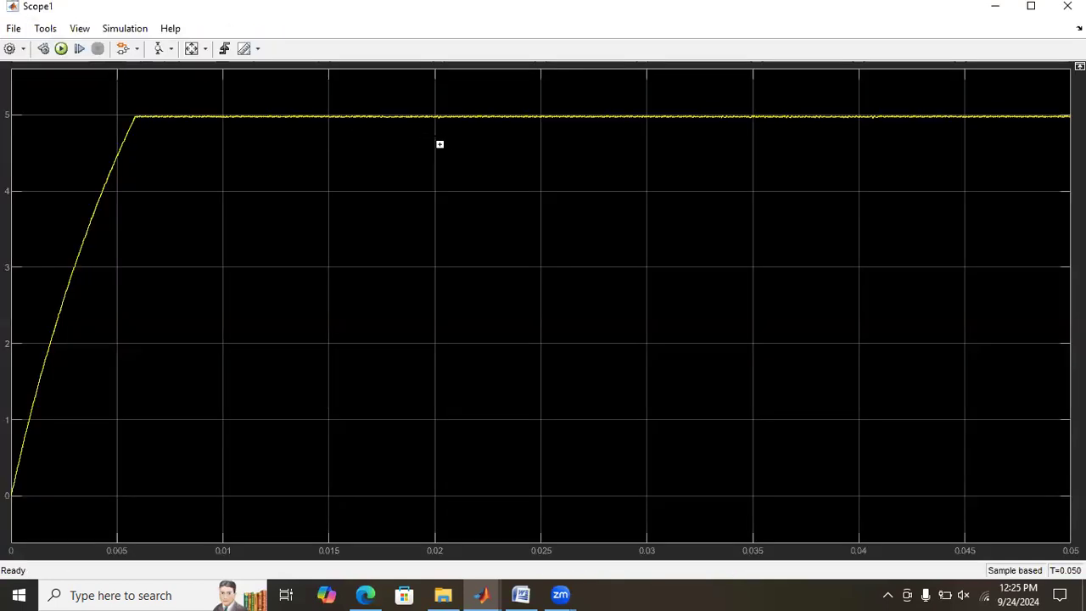
left_click(190, 48)
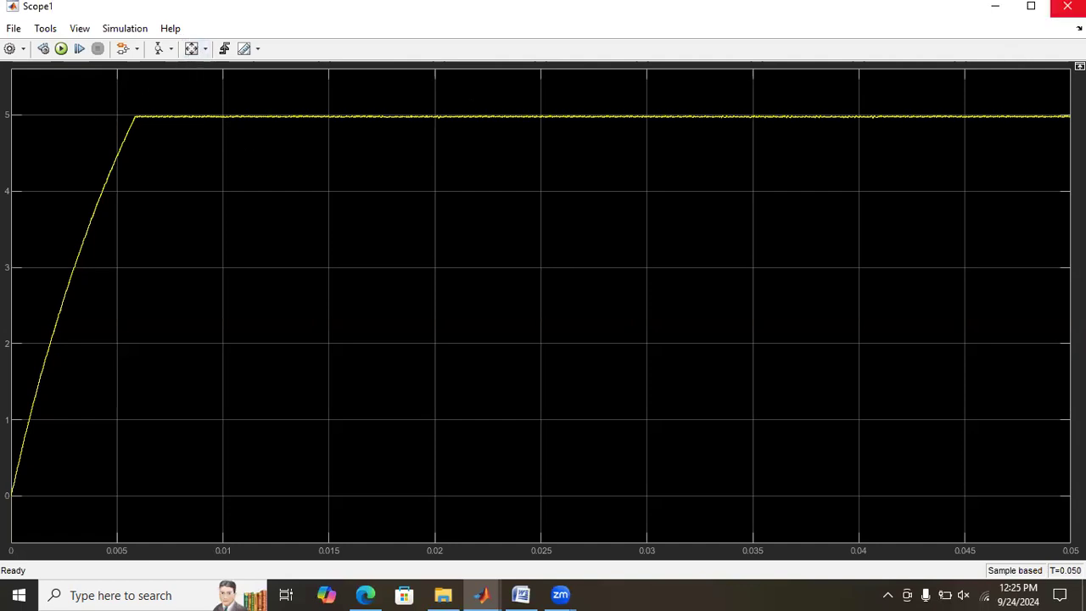
left_click(1064, 7)
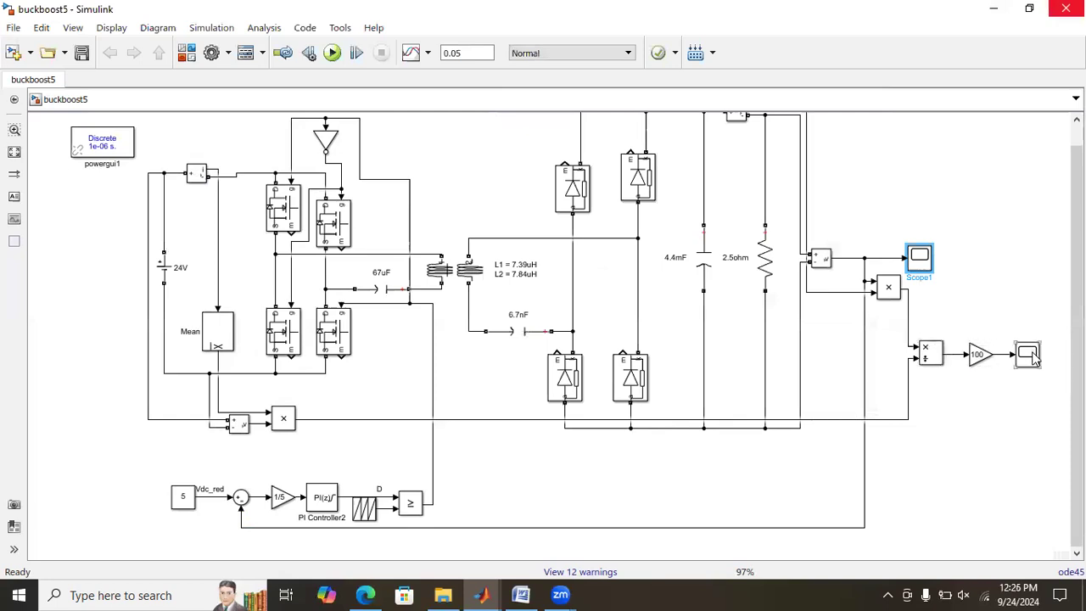
Trace the two power signals into the divide block and zoom vertically into the upper part of the efficiency waveform on Scope2.
left_click(910, 322)
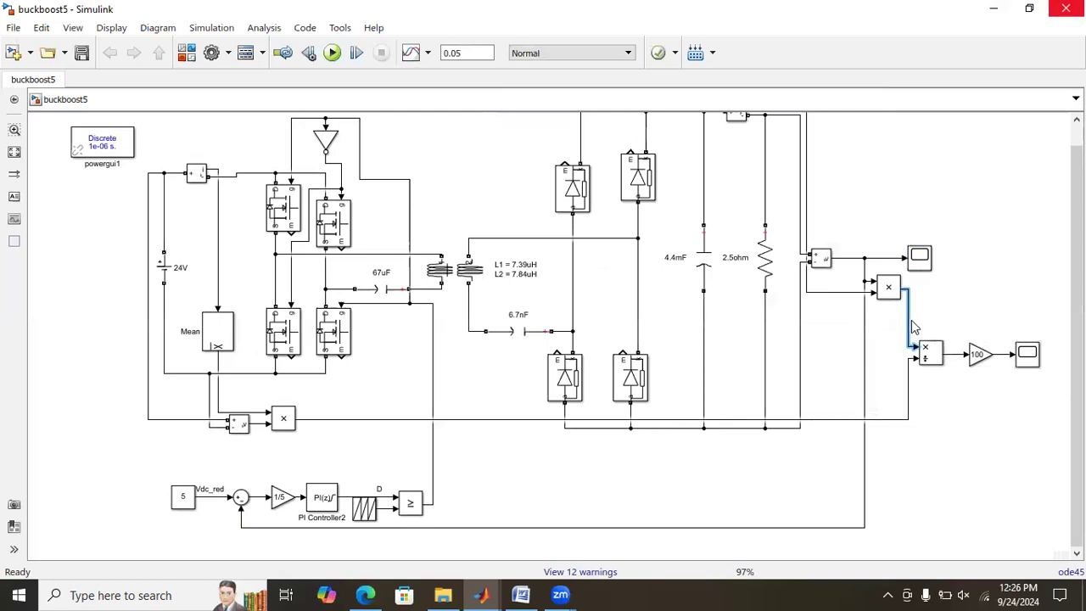
left_click(908, 414)
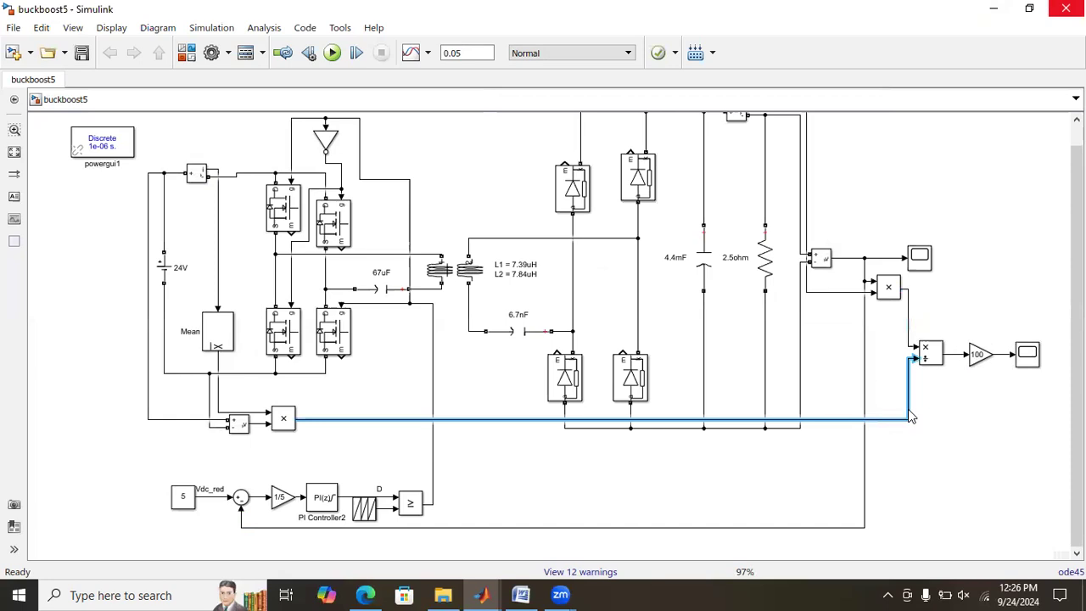
double_click(1034, 360)
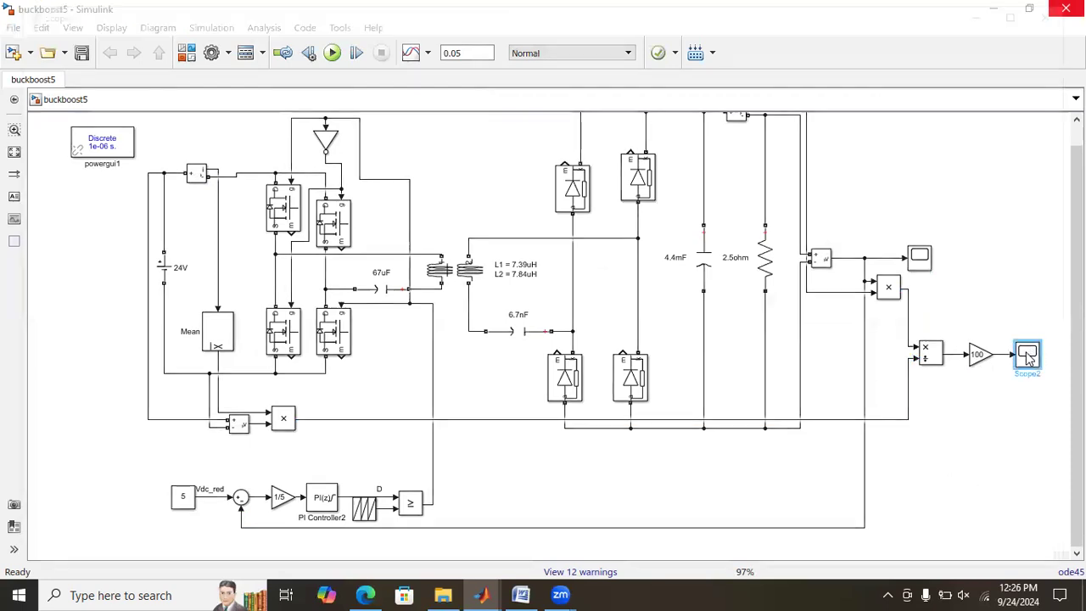
left_click(191, 49)
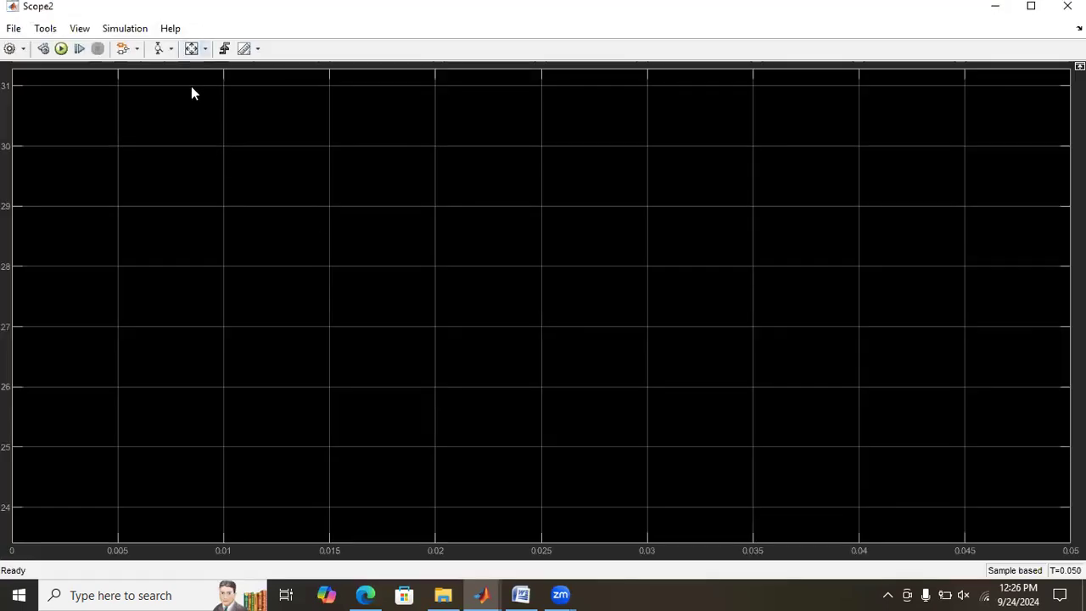
left_click(157, 48)
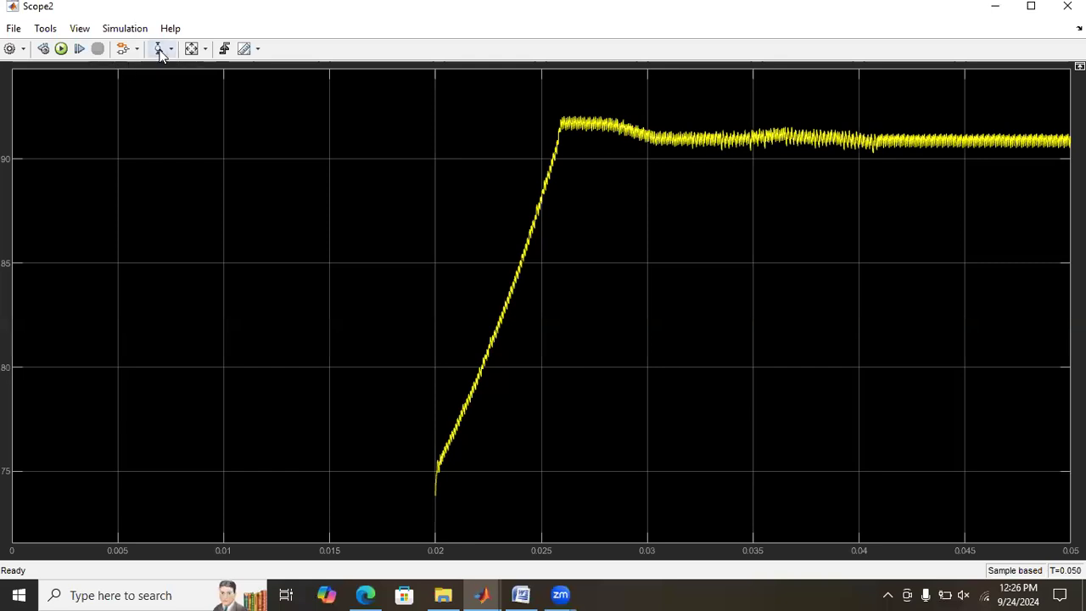
left_click_drag(846, 114, 859, 182)
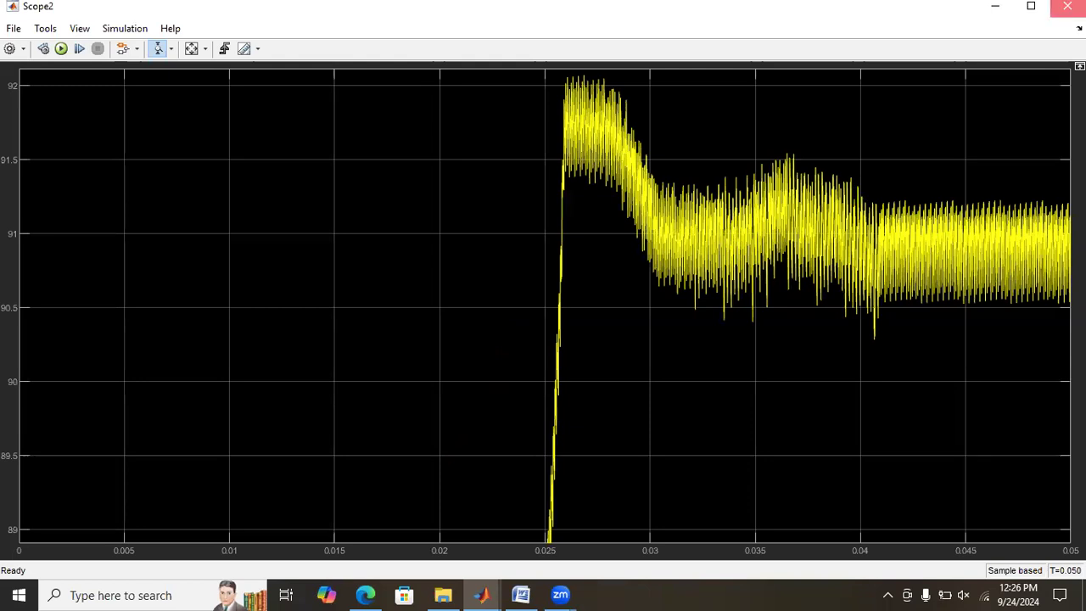
left_click(1067, 6)
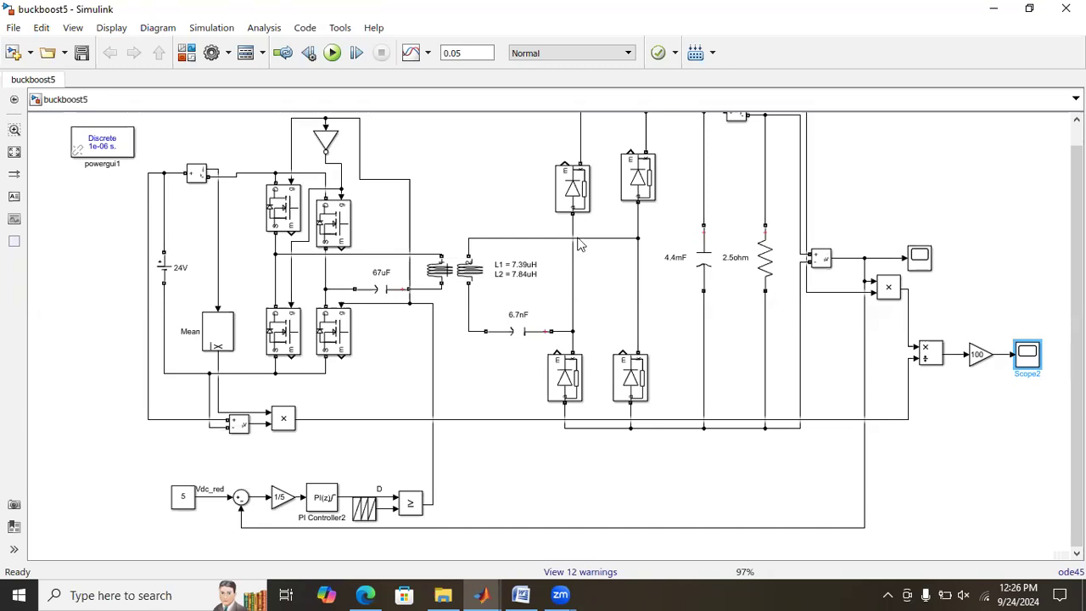
Set the coupling factor in the Mutual Inductance block's mutual impedance to 0.7 and run the simulation.
double_click(472, 279)
left_click(548, 336)
double_click(550, 336)
left_click(552, 338)
key("BackSpace")
key("BackSpace")
type("7")
key("Return")
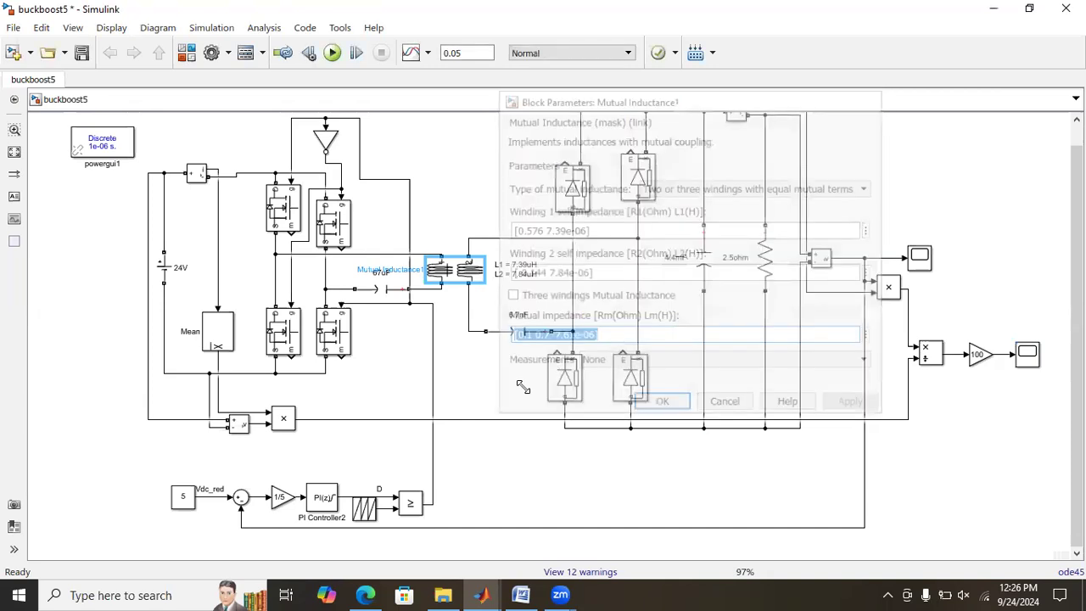
left_click(331, 52)
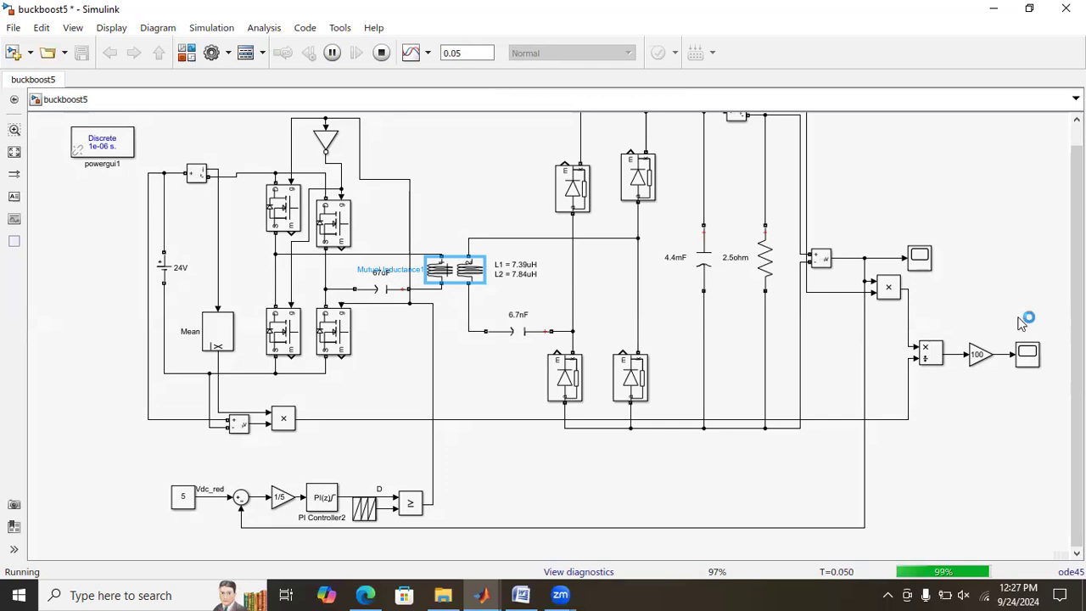
Check the output voltage on Scope1 and the efficiency on Scope2, zooming vertically into the upper part of the efficiency waveform.
double_click(920, 256)
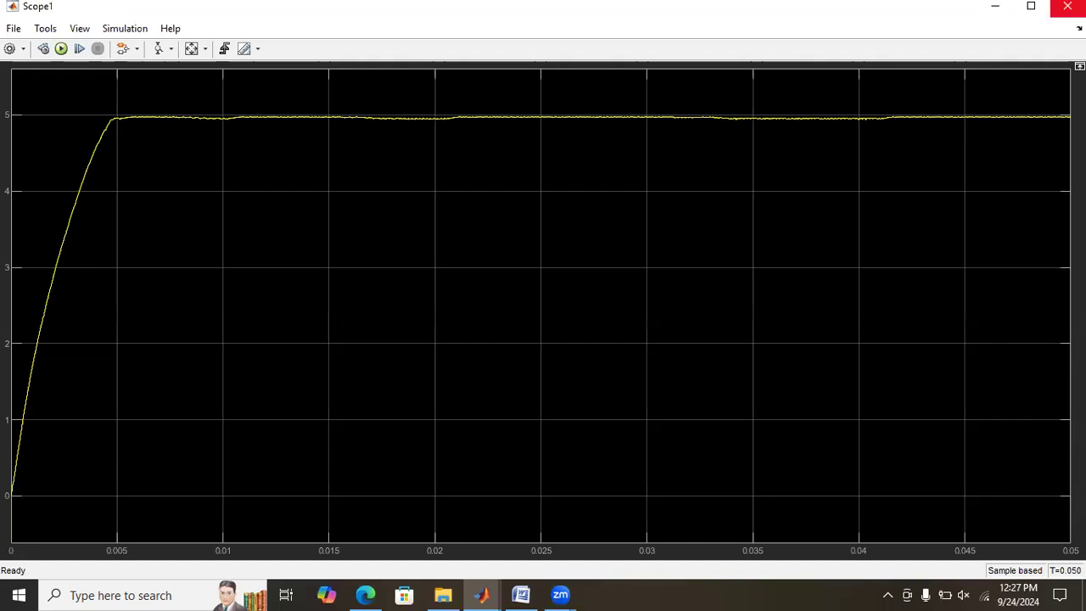
left_click(1066, 6)
double_click(1027, 353)
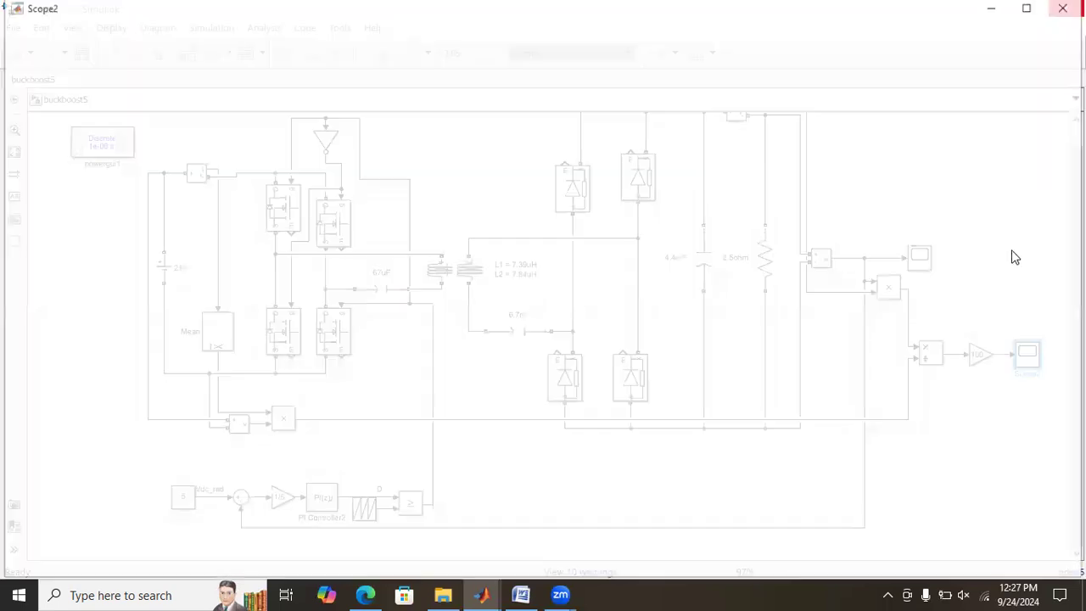
left_click(191, 48)
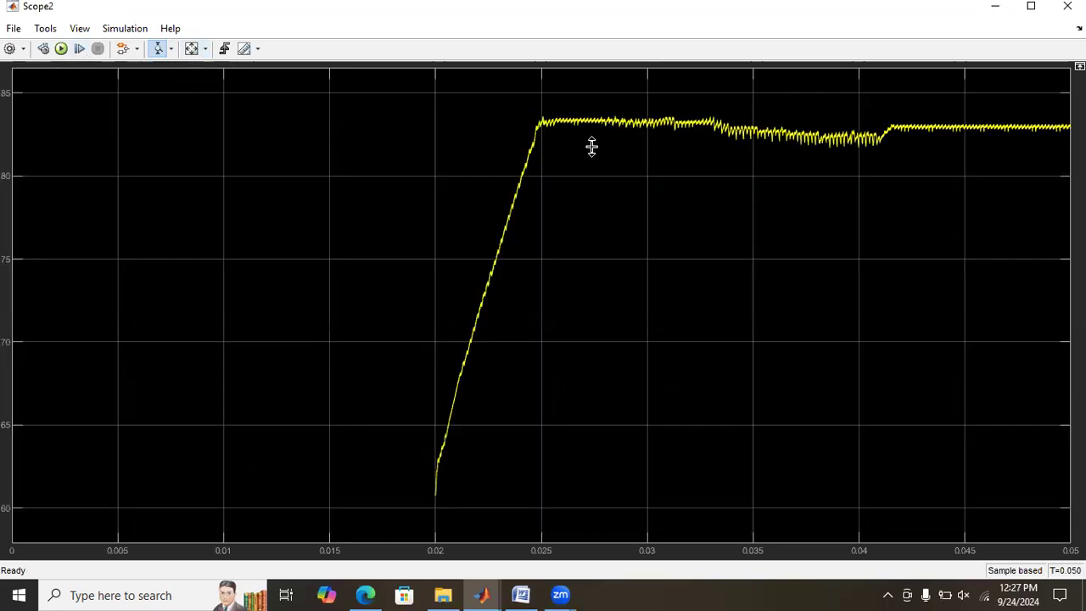
left_click_drag(628, 102, 640, 162)
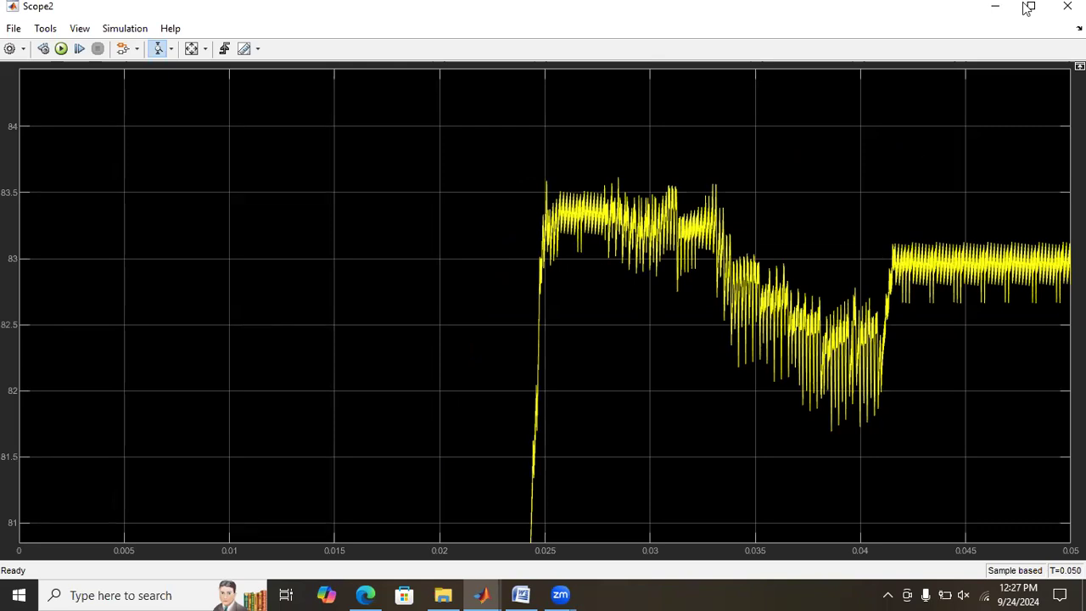
left_click(1067, 6)
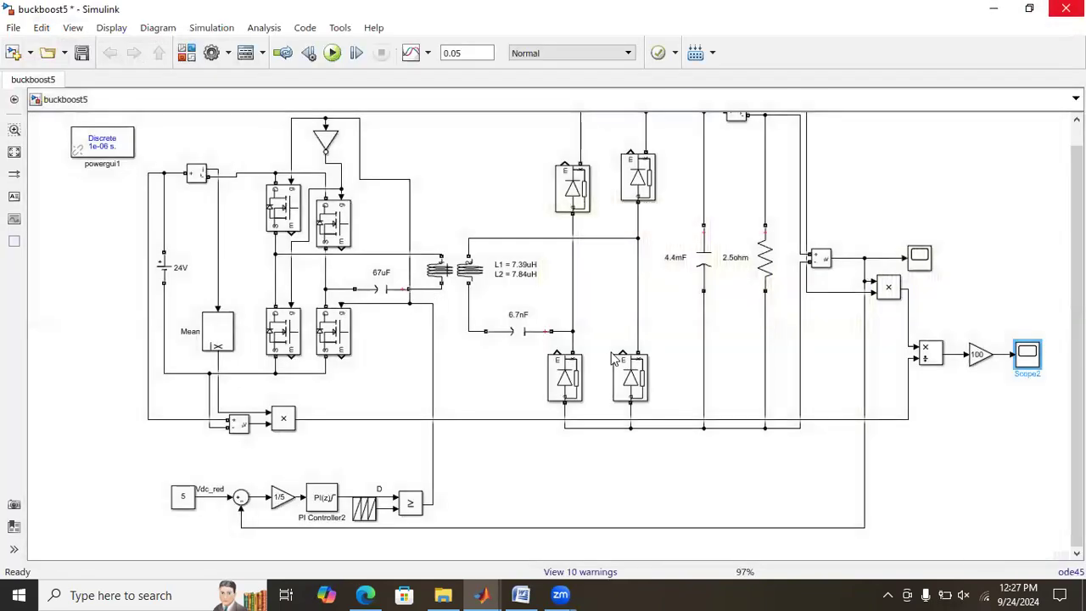
Set the coupling factor in the Mutual Inductance block's mutual impedance to 0.5 and run the simulation.
double_click(443, 277)
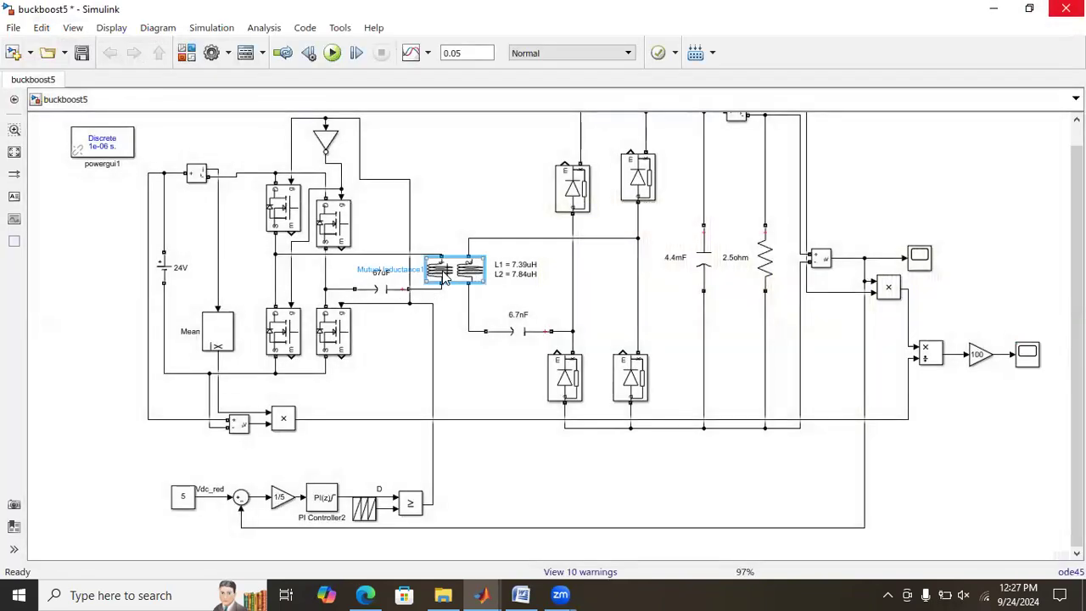
left_click(564, 336)
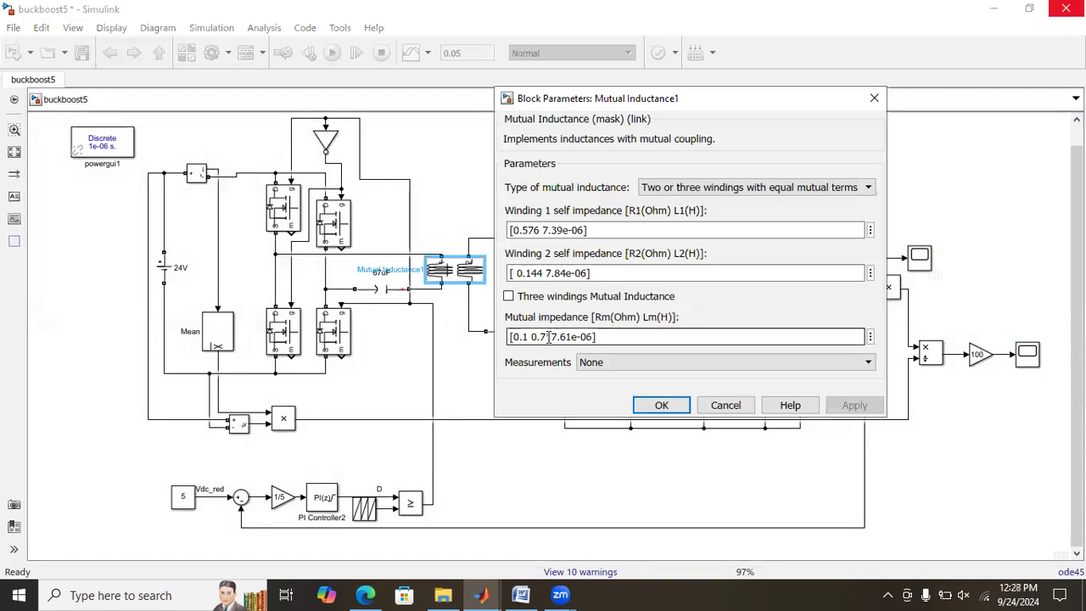
double_click(549, 338)
left_click(547, 341)
left_click_drag(546, 338, 541, 363)
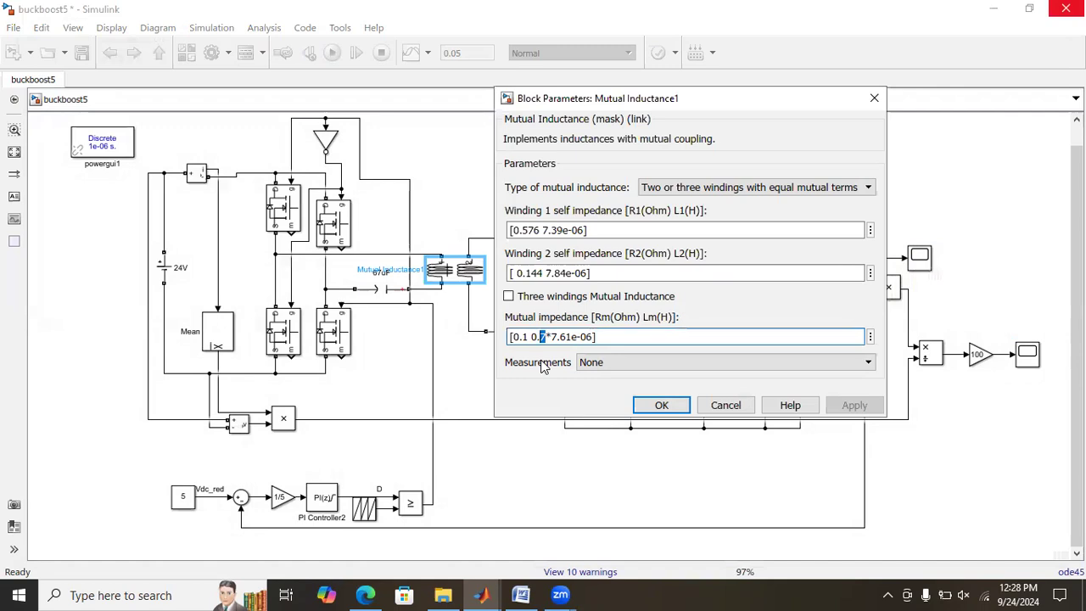
type("5")
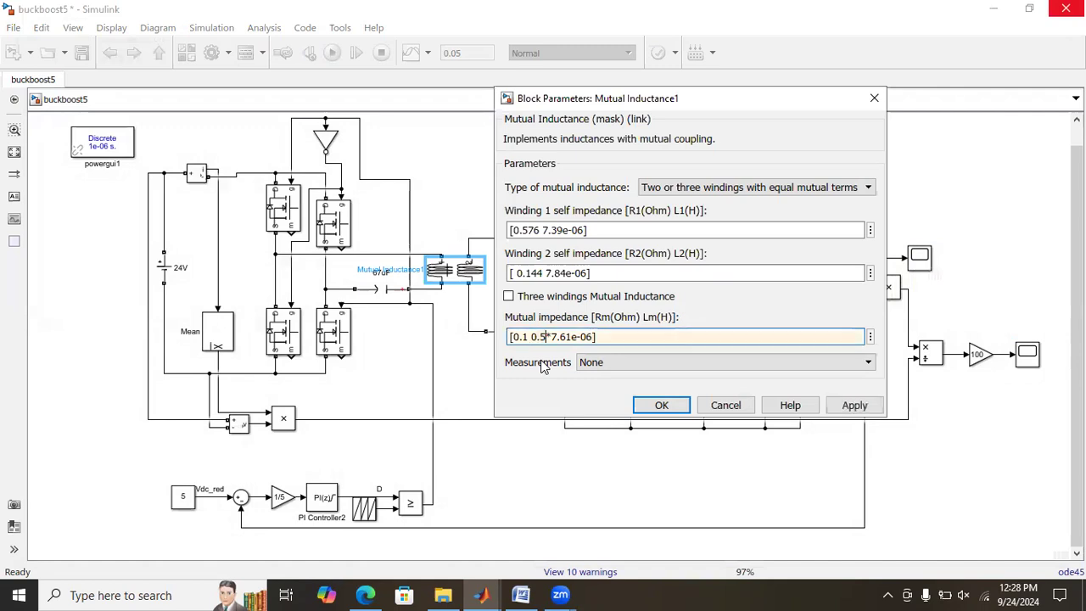
key("Return")
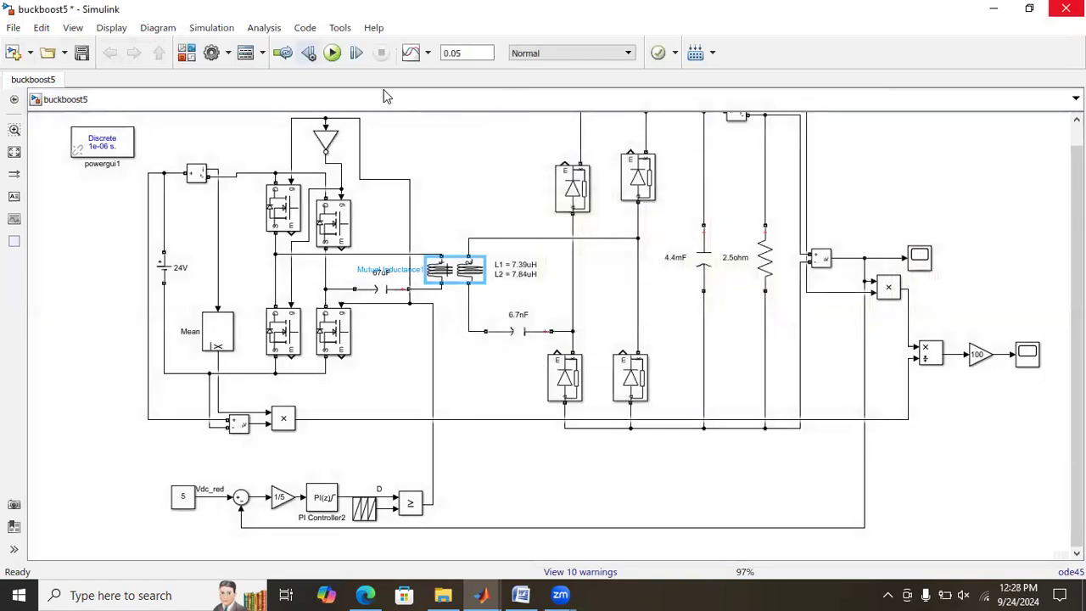
key("ctrl+t")
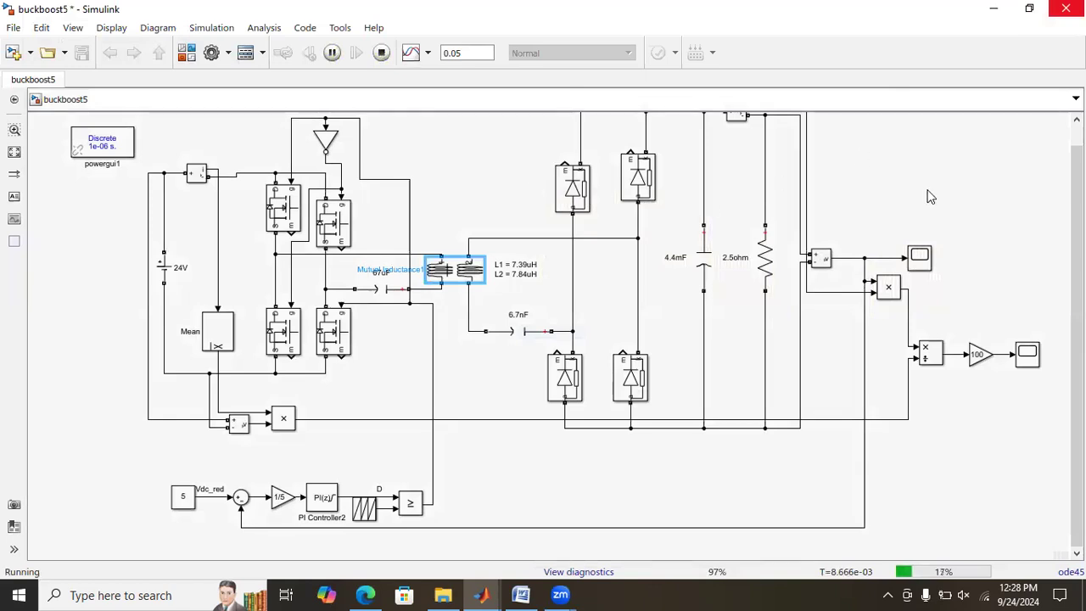
Check the output voltage on Scope1, then stop the simulation and inspect the efficiency waveform on Scope2.
double_click(920, 259)
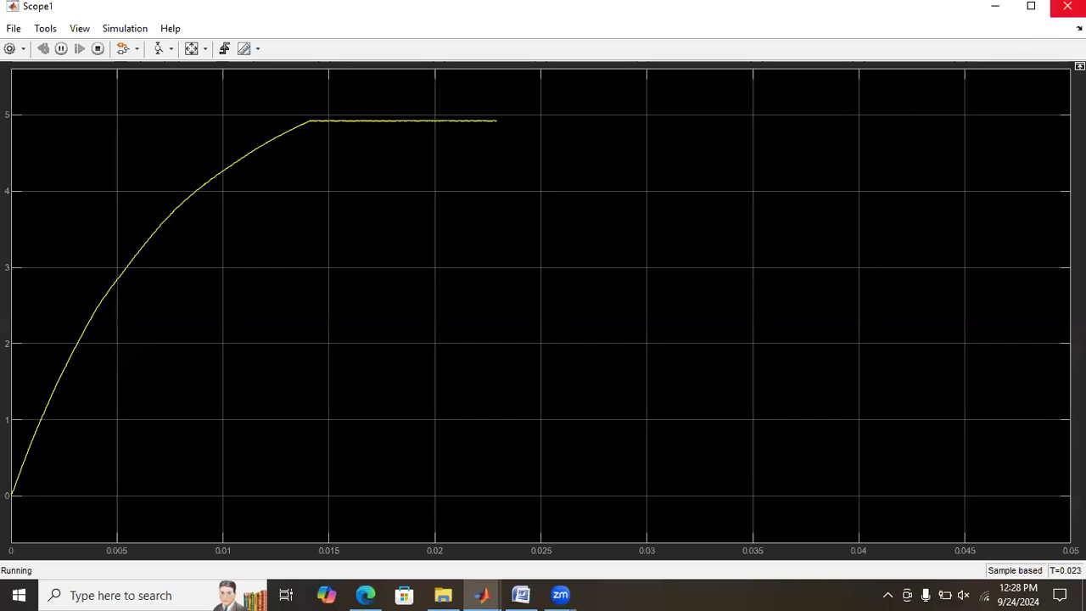
left_click(1067, 6)
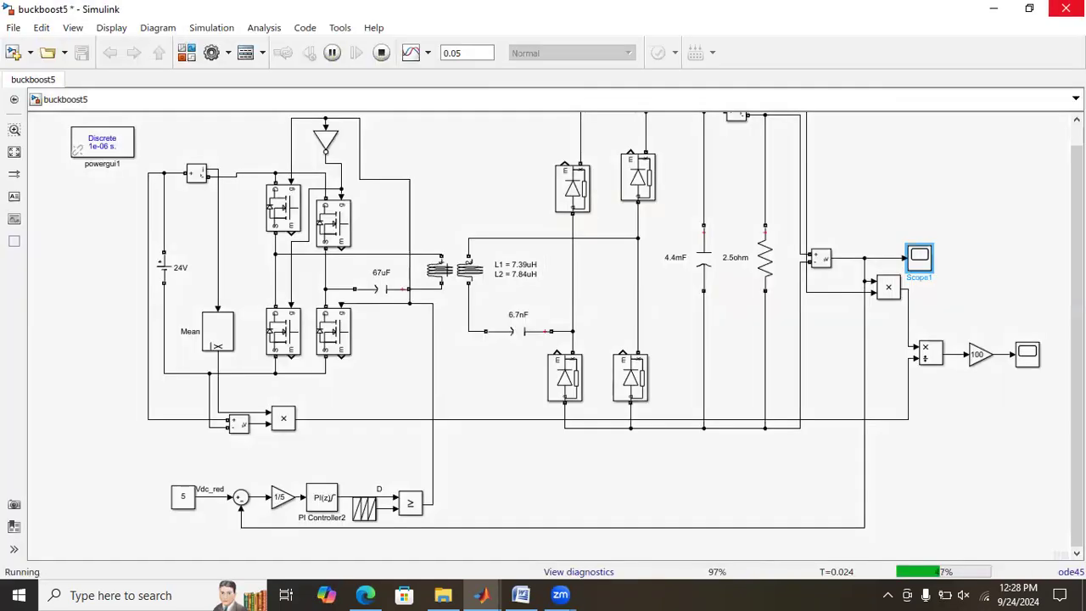
double_click(1028, 355)
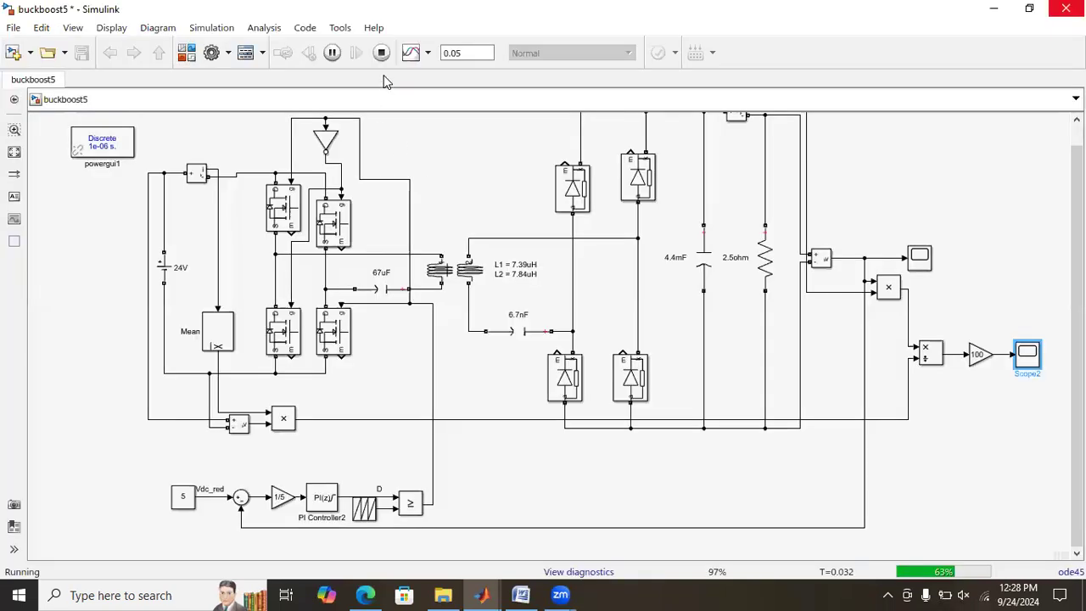
left_click(380, 53)
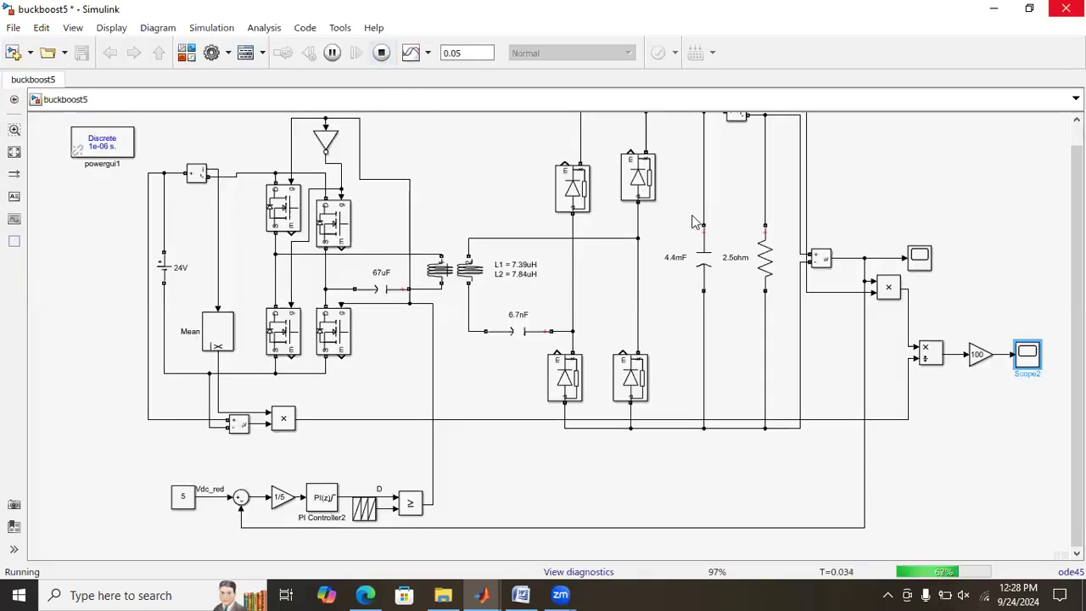
double_click(1029, 356)
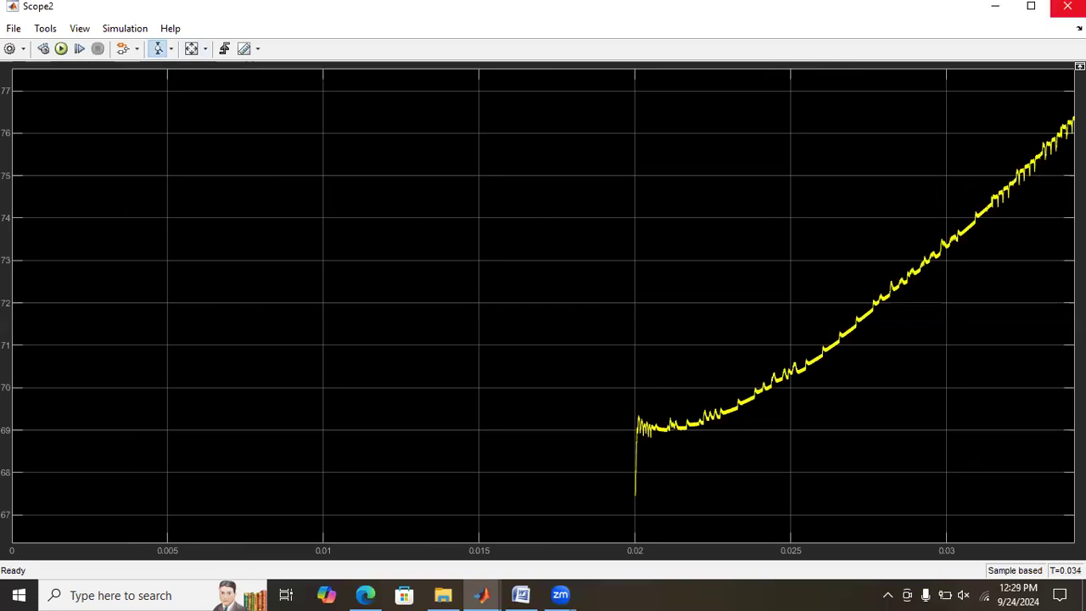
left_click(1067, 6)
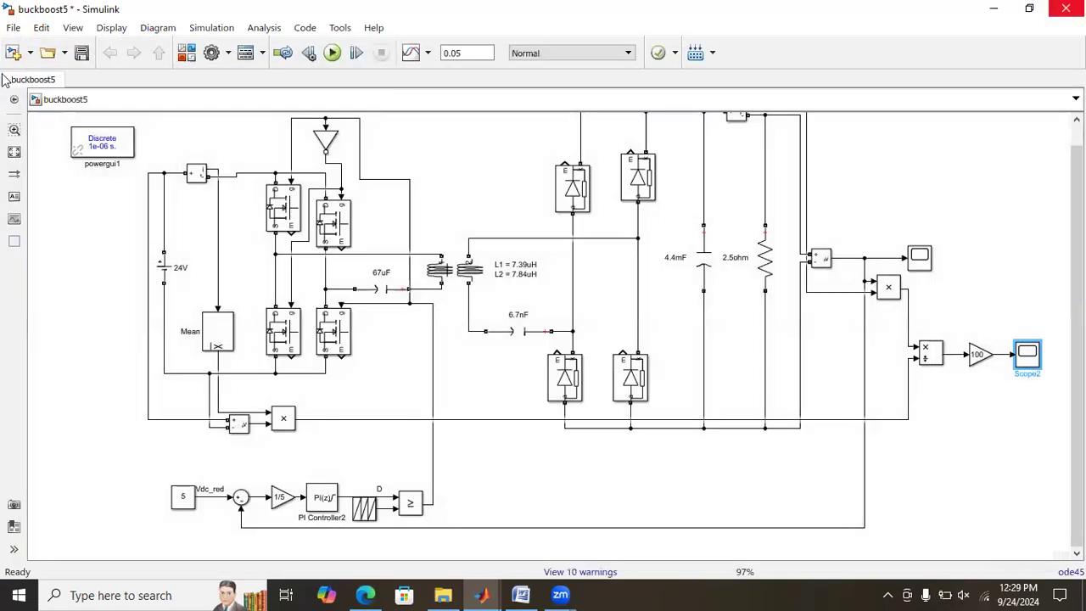
Save the buckboost5 model with its current coupling factor and point out the Mutual Inductance block.
left_click(82, 52)
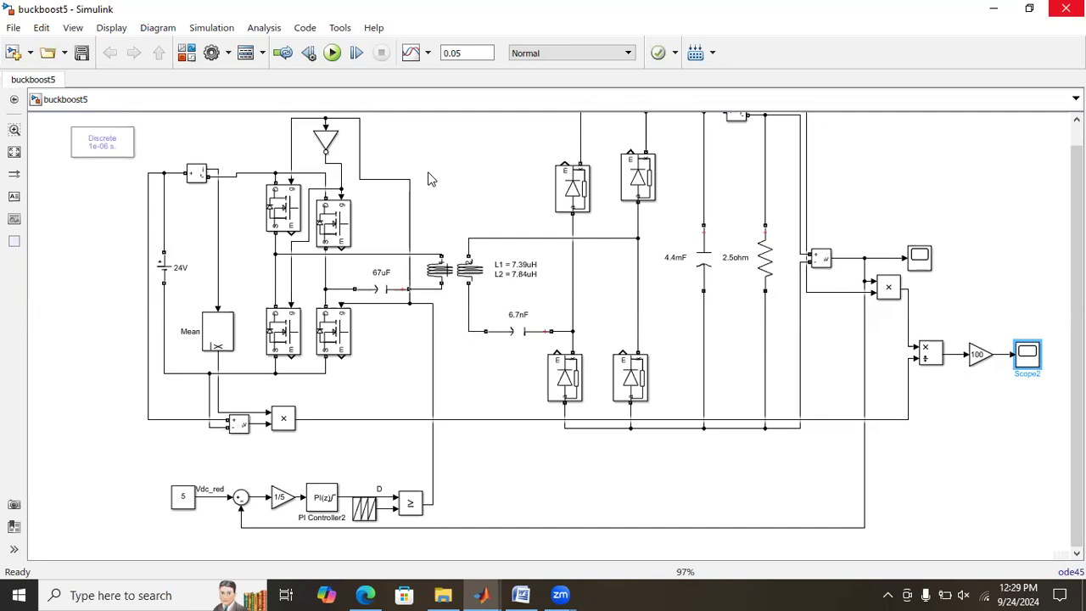
left_click(452, 270)
left_click(436, 335)
Switch to the report7 (1) document in Word and examine the graph relating efficiency to the coefficient of coupling on page 19.
left_click(521, 595)
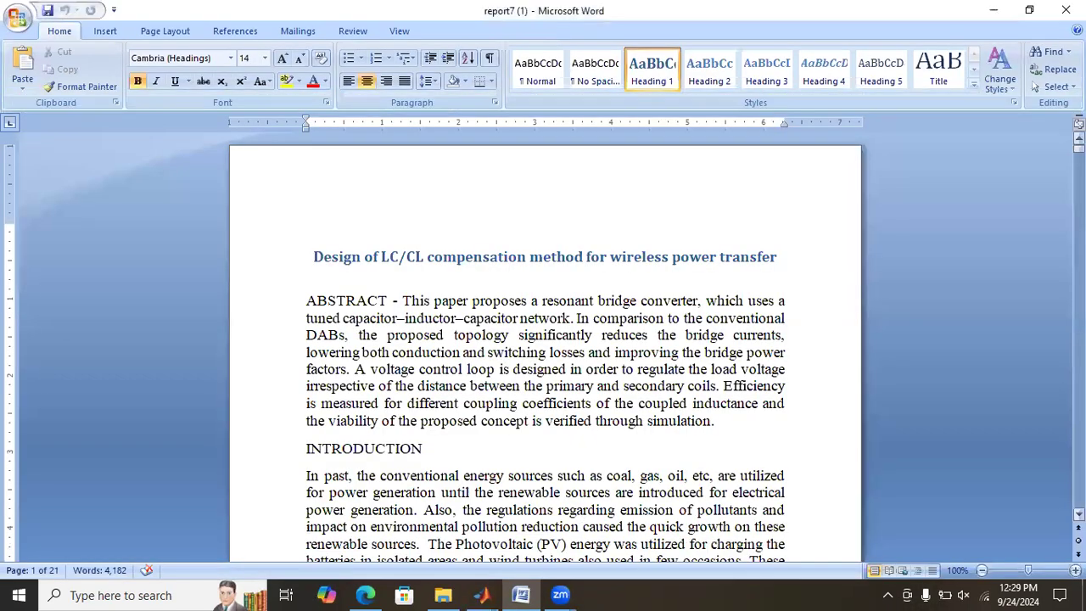
left_click_drag(1079, 148, 1079, 506)
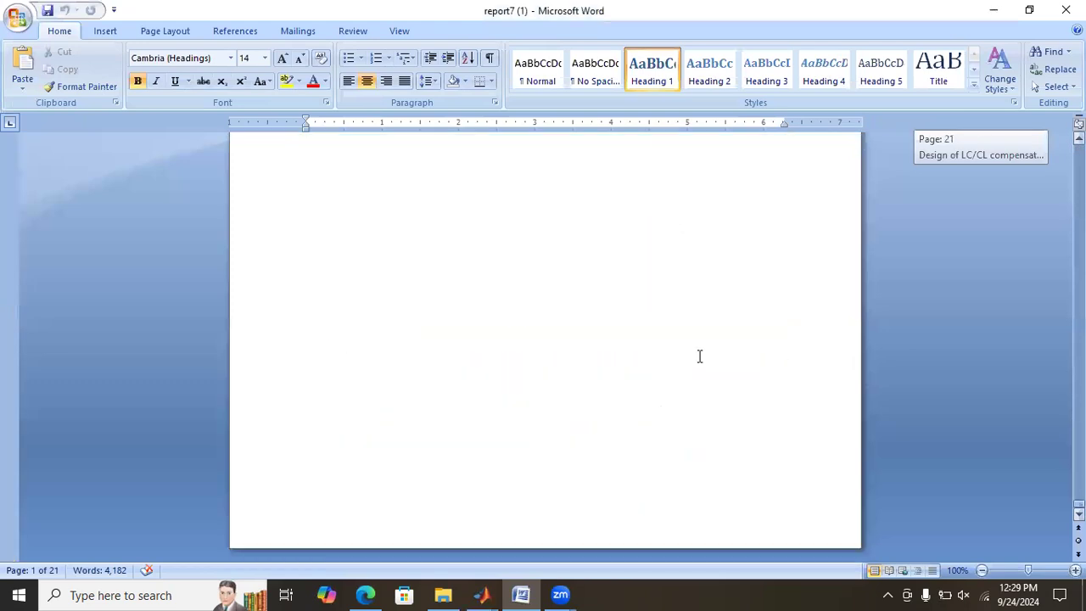
scroll(617, 337, "up", 9)
scroll(613, 338, "up", 20)
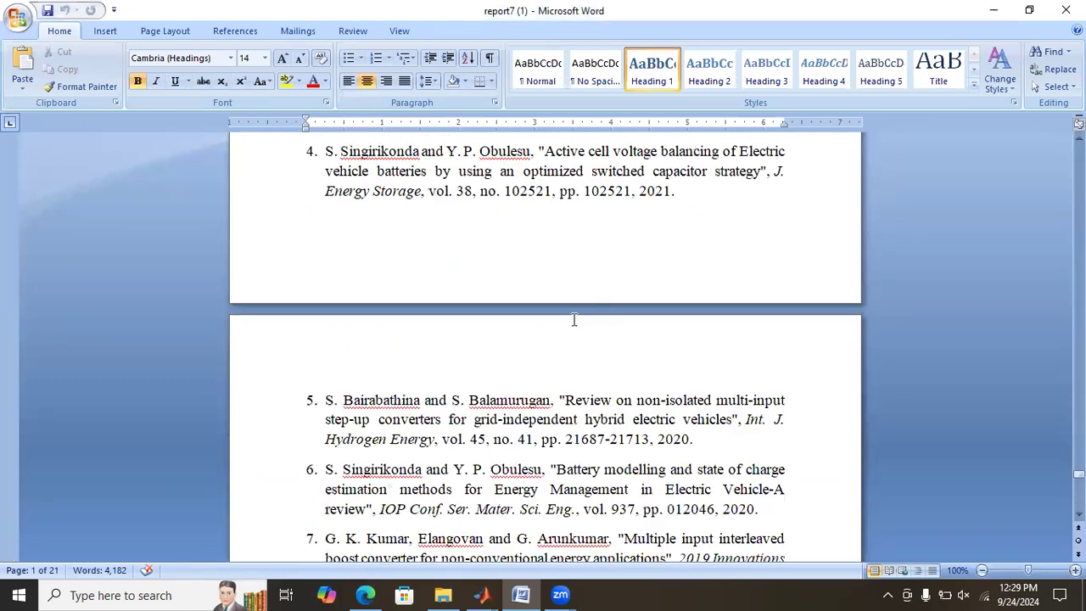
scroll(561, 319, "up", 10)
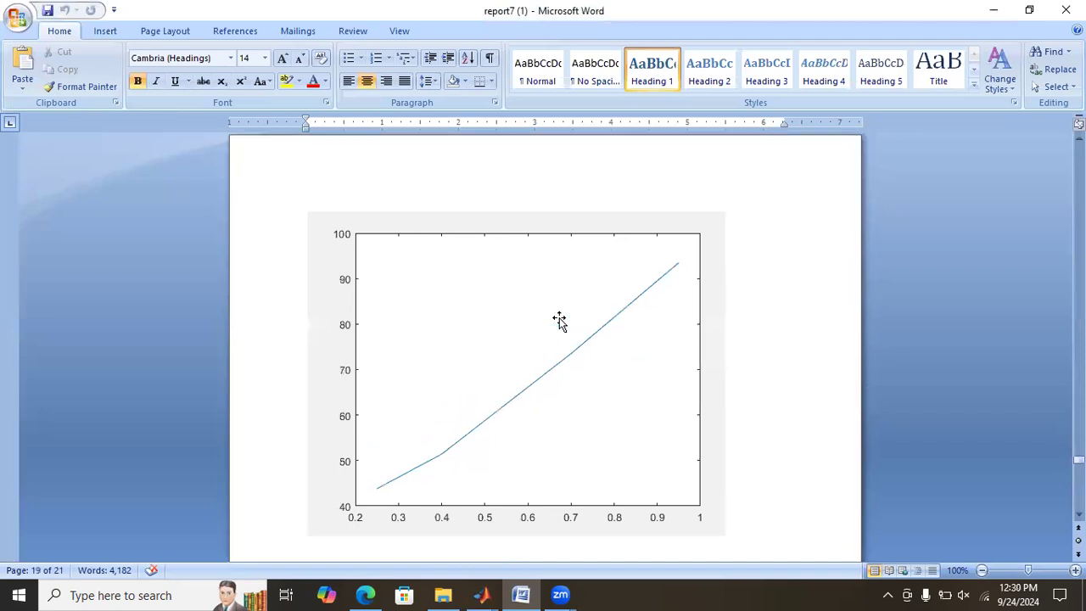
scroll(560, 321, "down", 2)
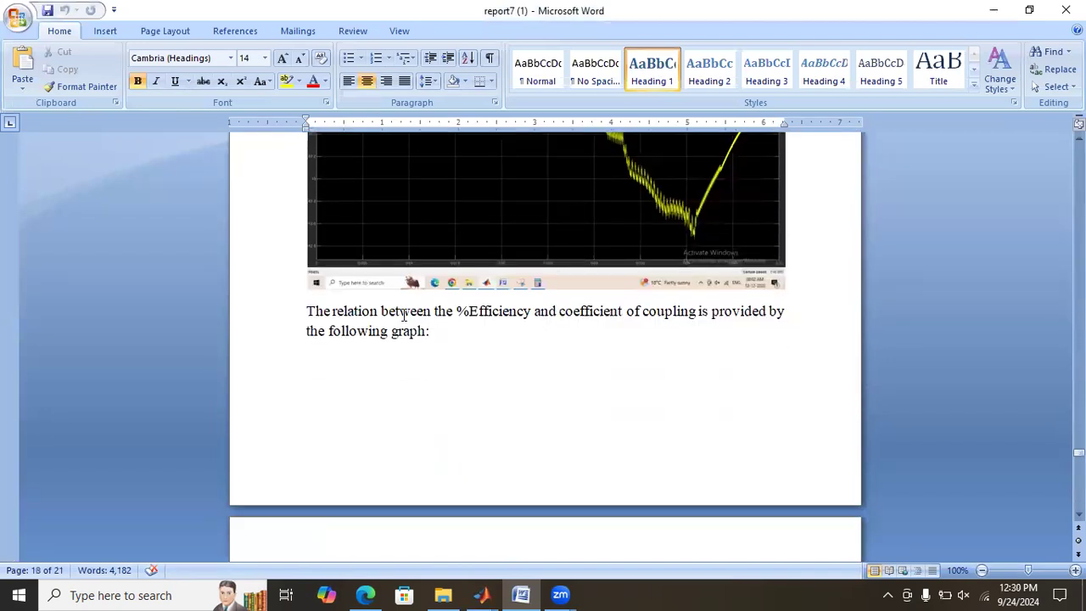
scroll(551, 344, "down", 4)
scroll(552, 352, "down", 5)
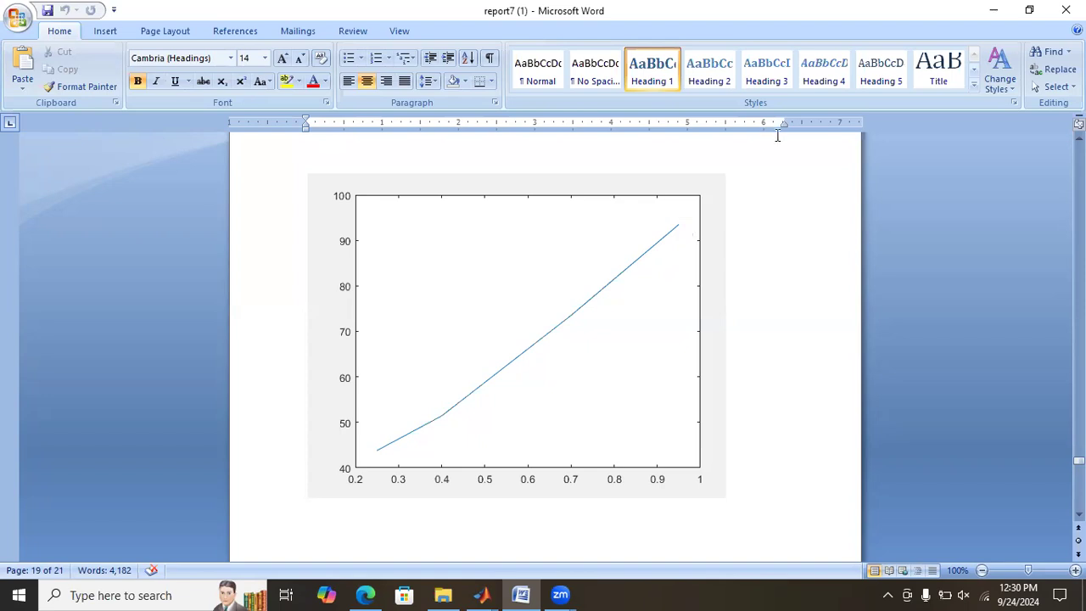
left_click(938, 8)
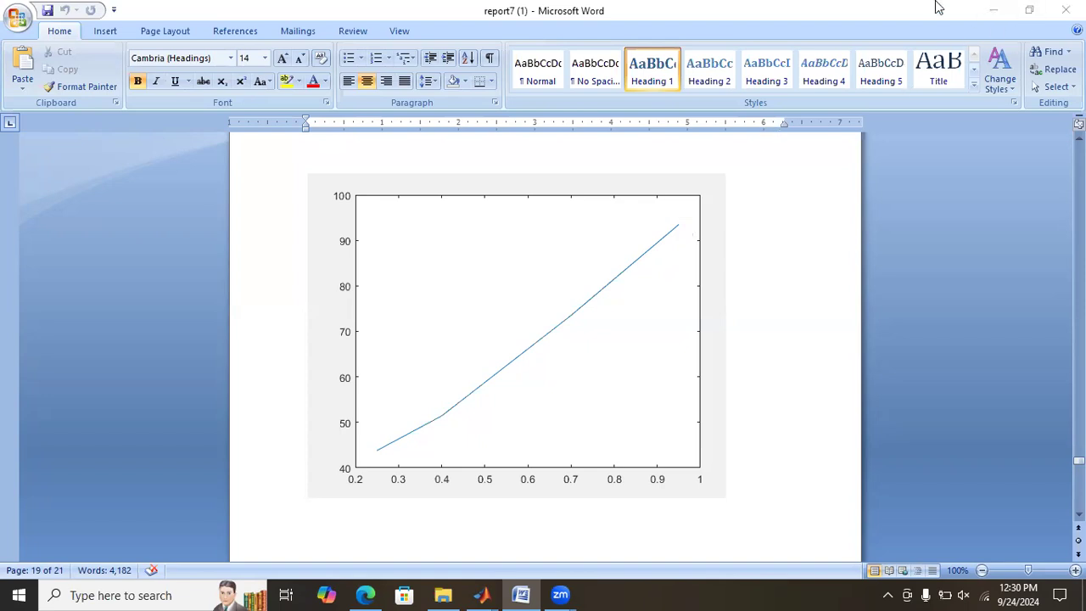